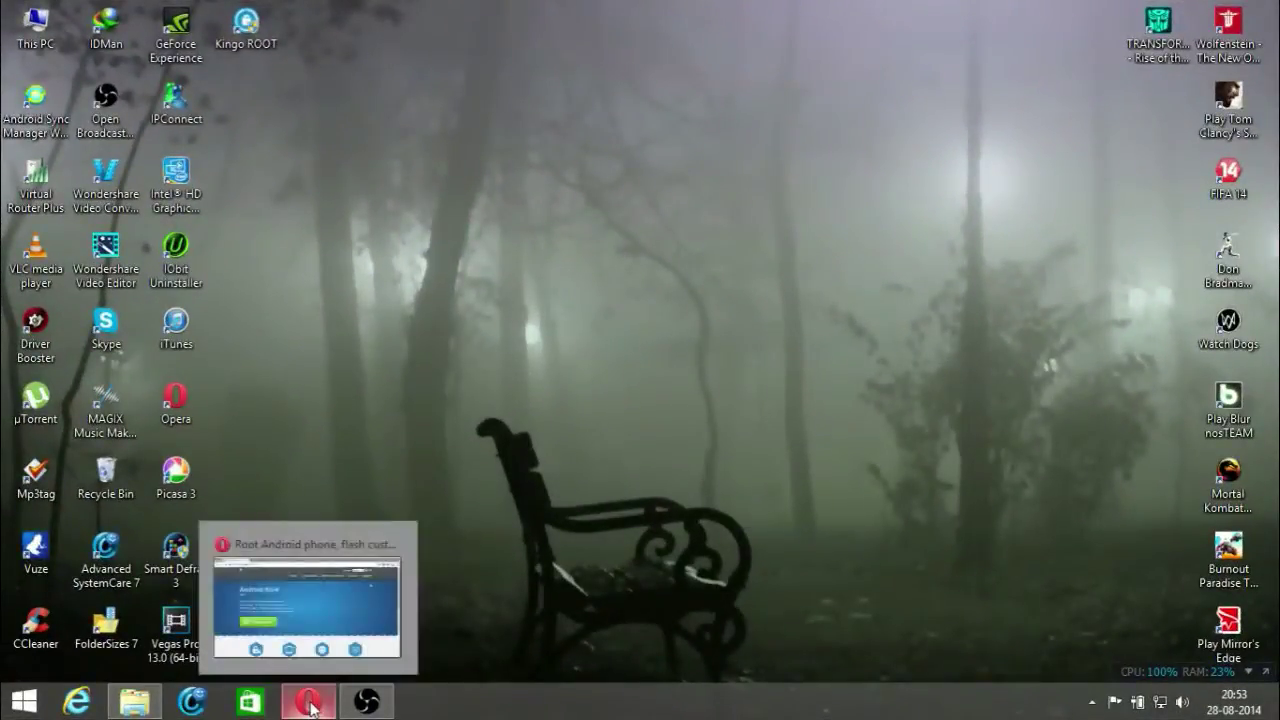
Step: Restore Opera's kingoapp.com Android Root download page, then minimize the browser to show the desktop
{"action": "left_click", "coordinate": [306, 605]}
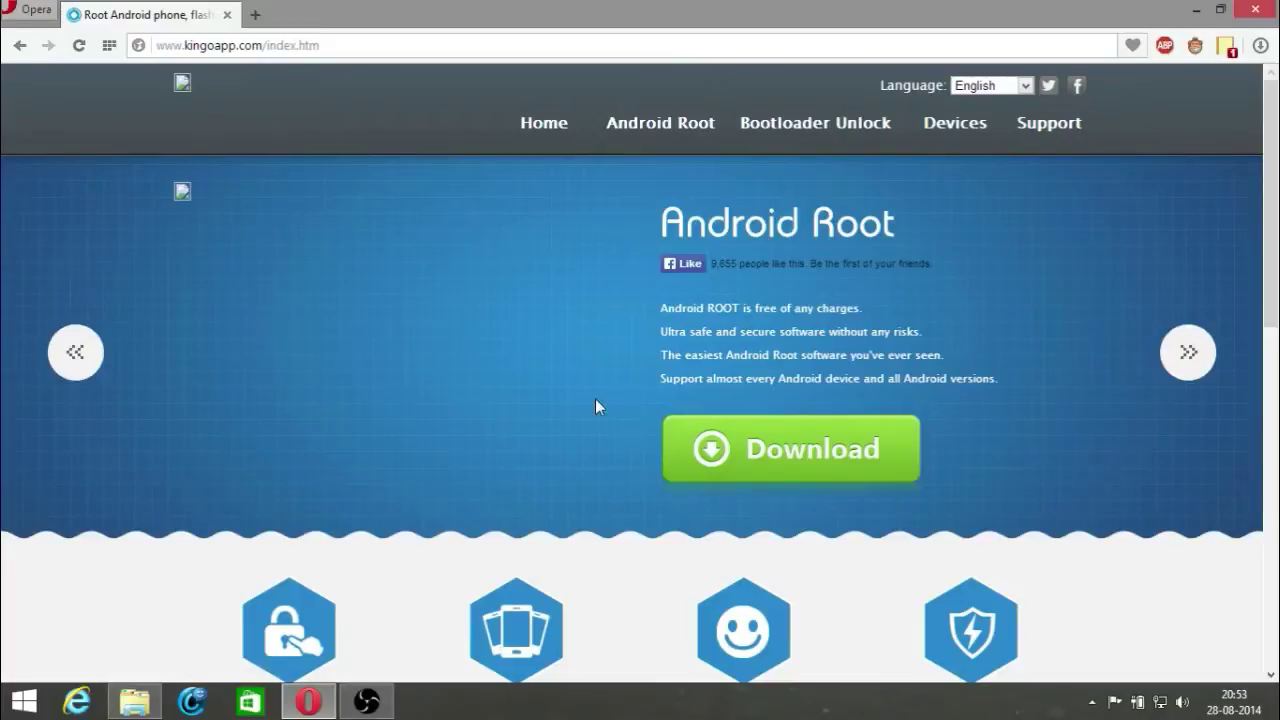
{"action": "left_click", "coordinate": [1198, 10]}
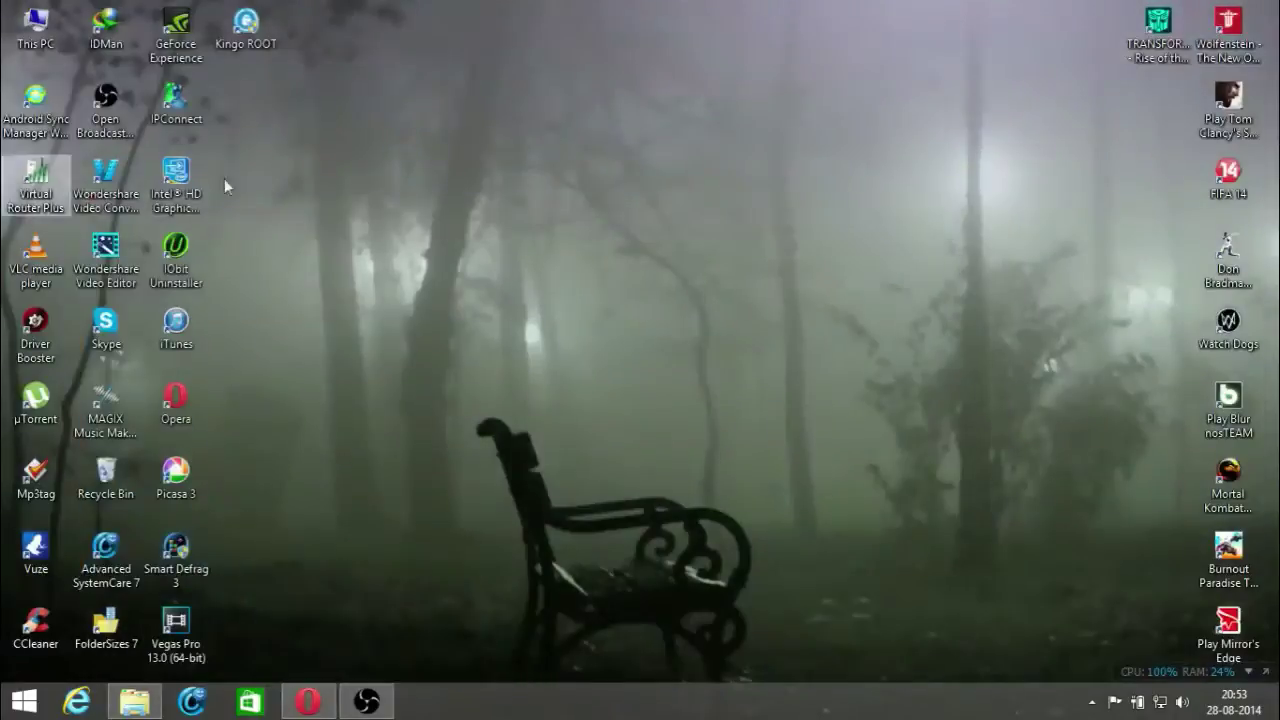
Step: Launch Kingo ROOT from its desktop shortcut so it detects the unrooted Samsung GT-S5312
{"action": "double_click", "coordinate": [250, 40]}
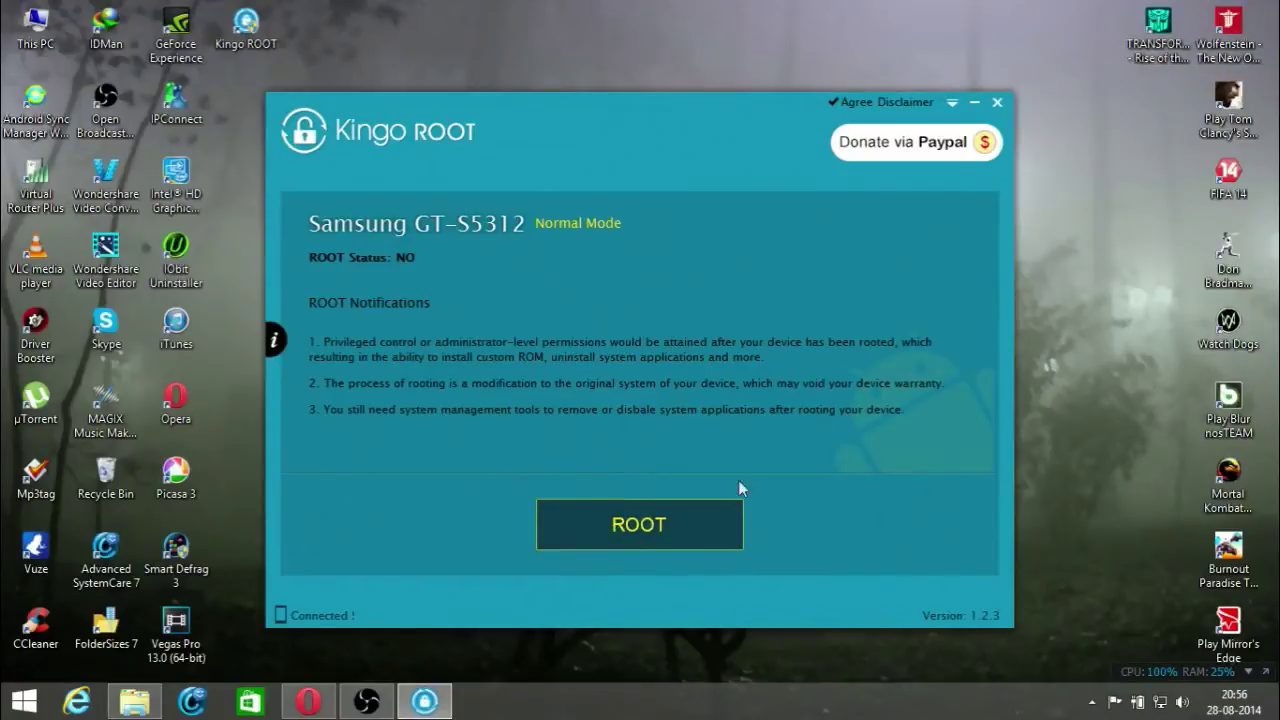
Step: Start rooting the Samsung GT-S5312 with Kingo ROOT's ROOT button
{"action": "left_click", "coordinate": [682, 531]}
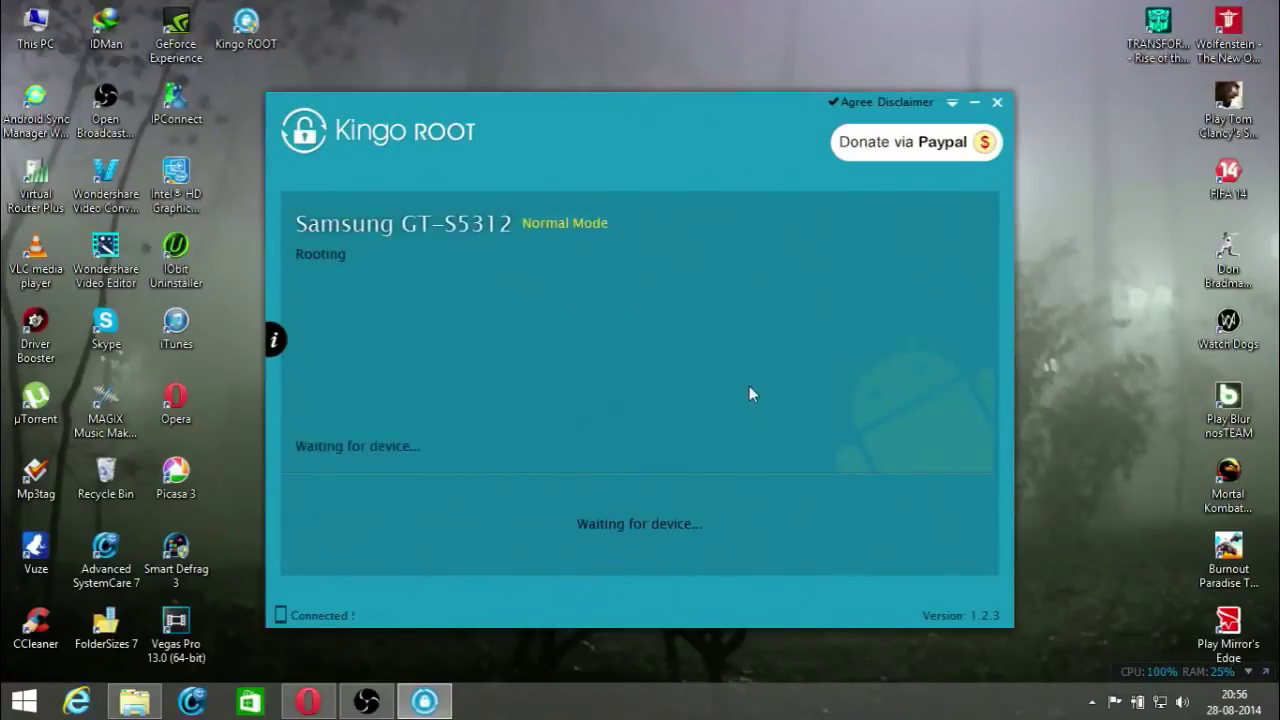